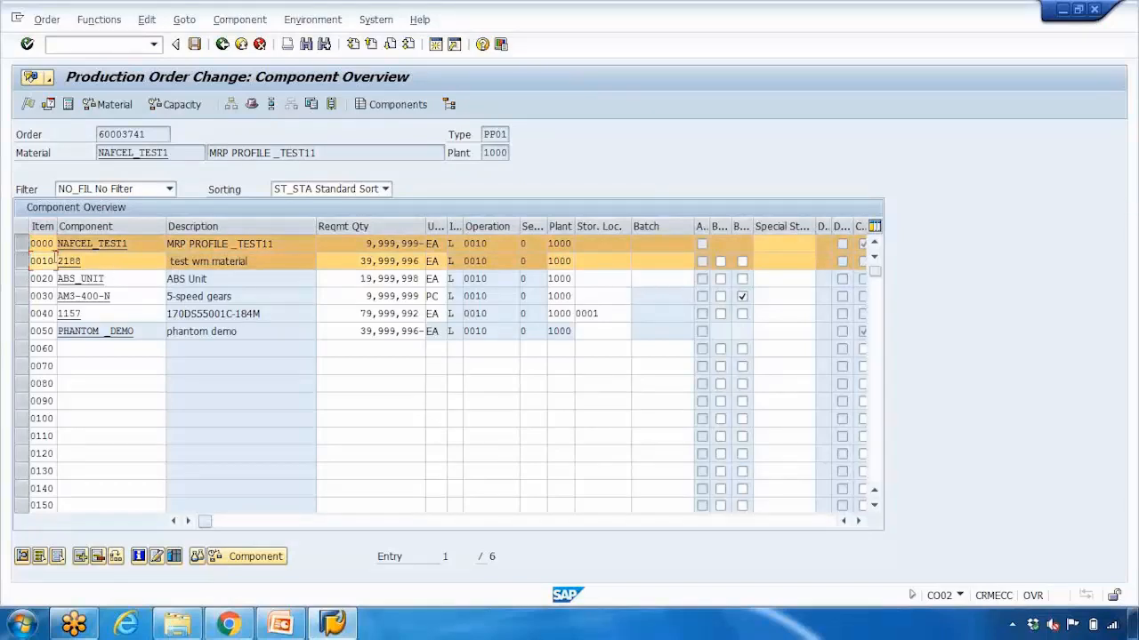
- Check the operation assigned to the components in the production order's component overview
left_click(31, 261)
left_click_drag(501, 246, 451, 243)
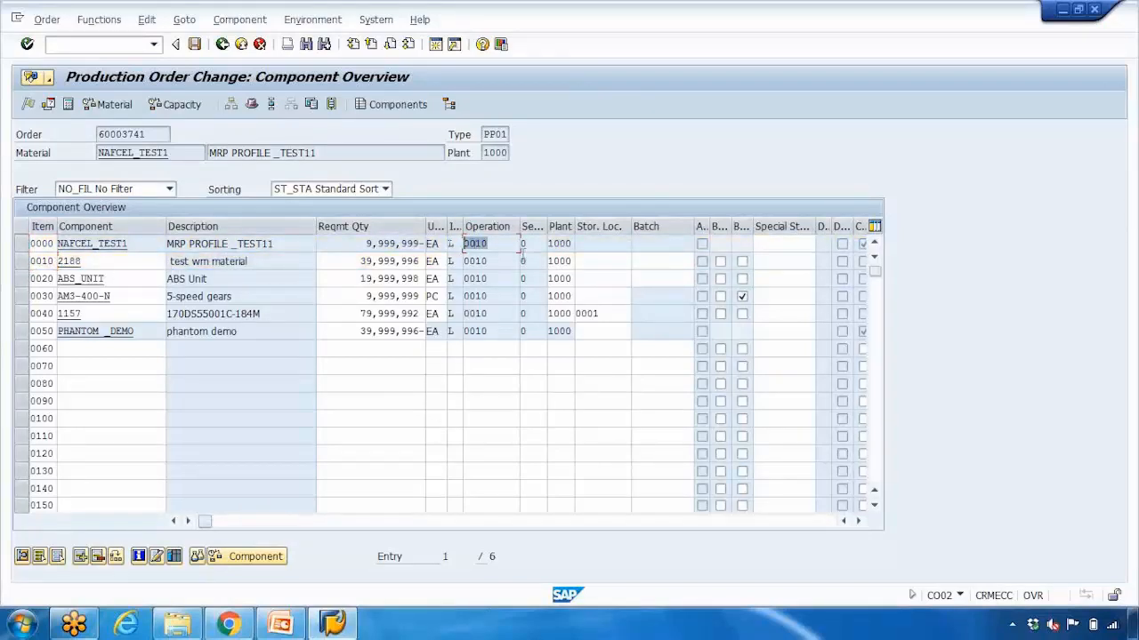
left_click(478, 280)
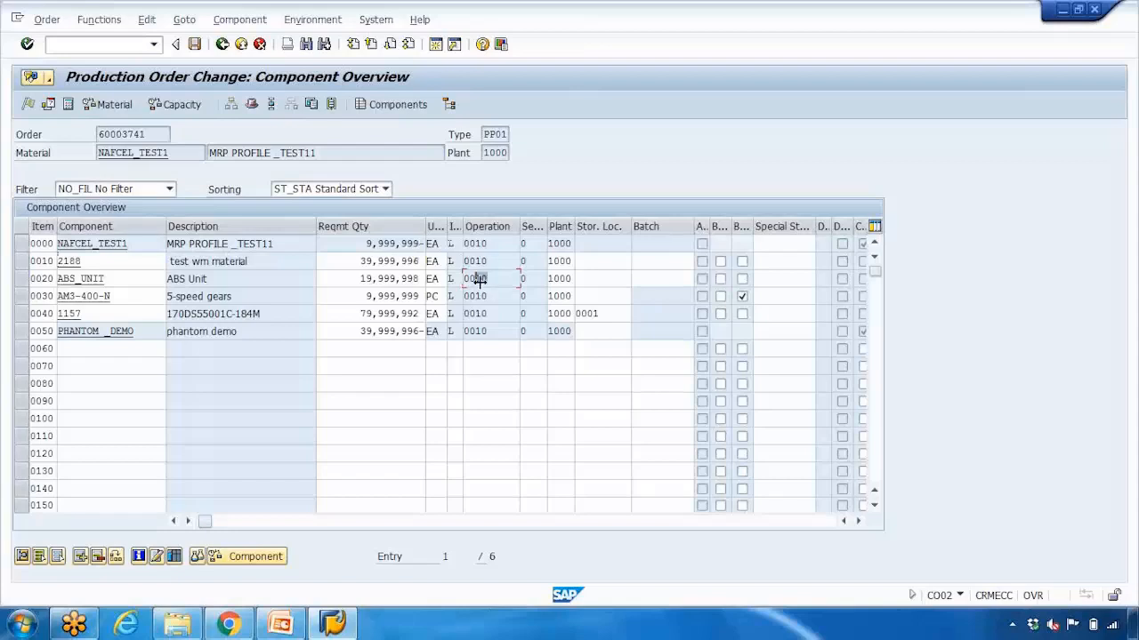
- Open the production order's operation overview and inspect operation 0010
left_click(222, 44)
left_click(293, 106)
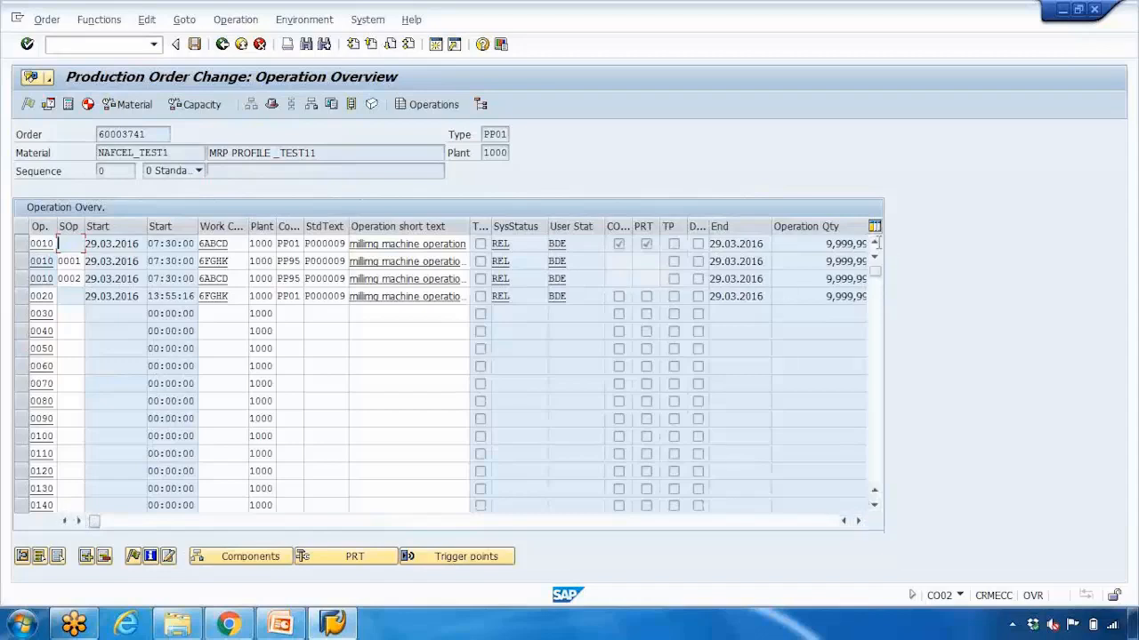
double_click(58, 243)
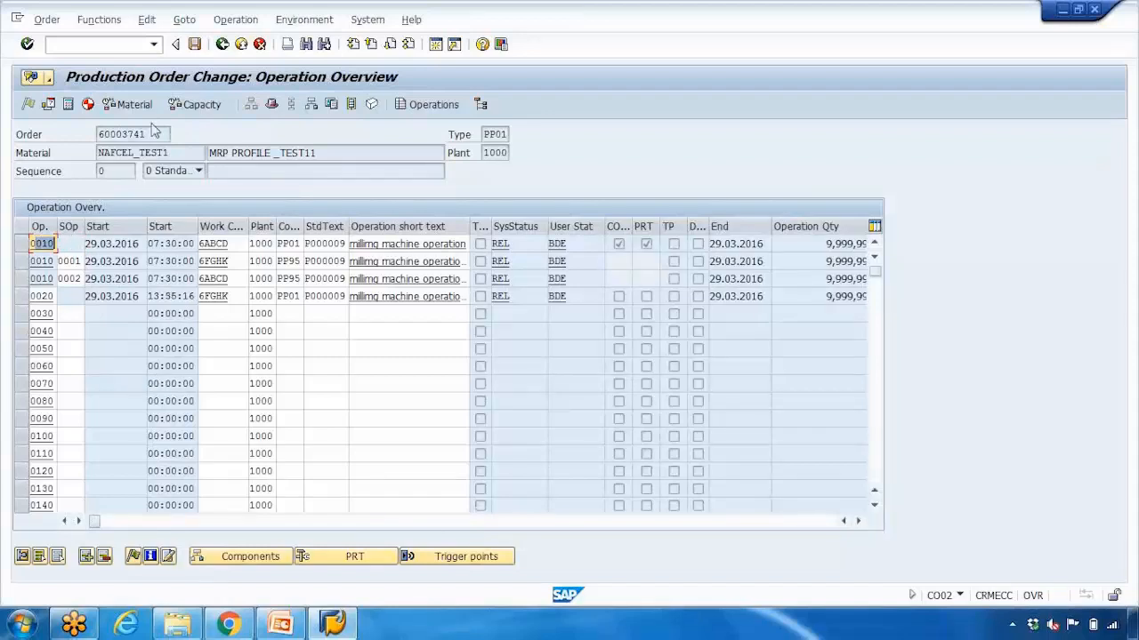
- Return to the component overview to recheck the first item's operation, and consult the Determination of Storage Location slide in PowerPoint before returning to SAP
left_click(222, 43)
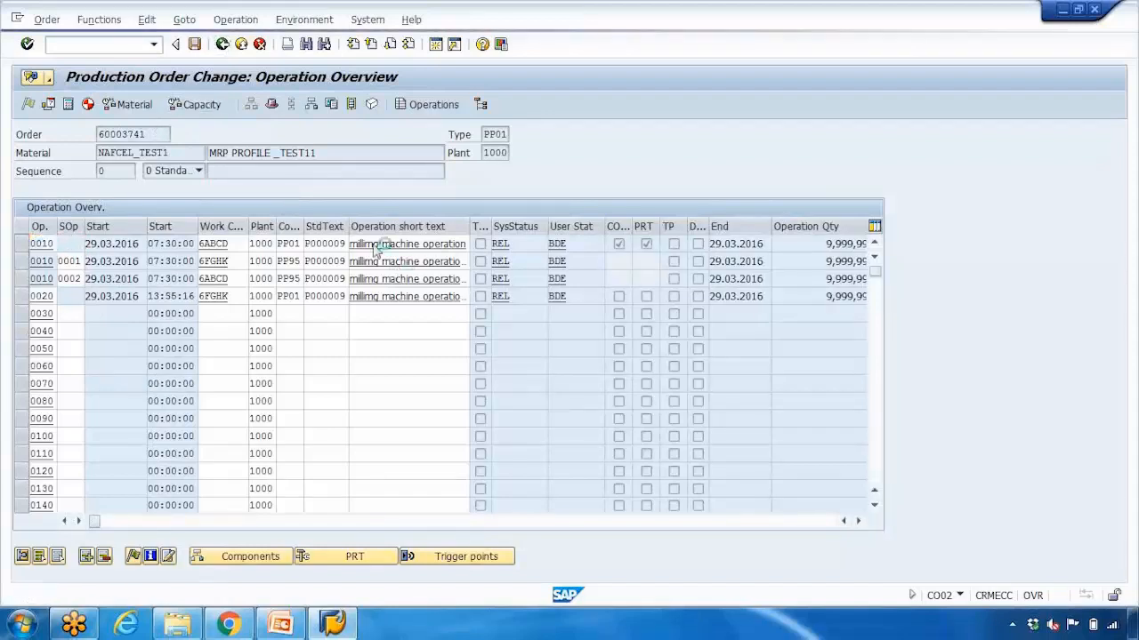
left_click(311, 105)
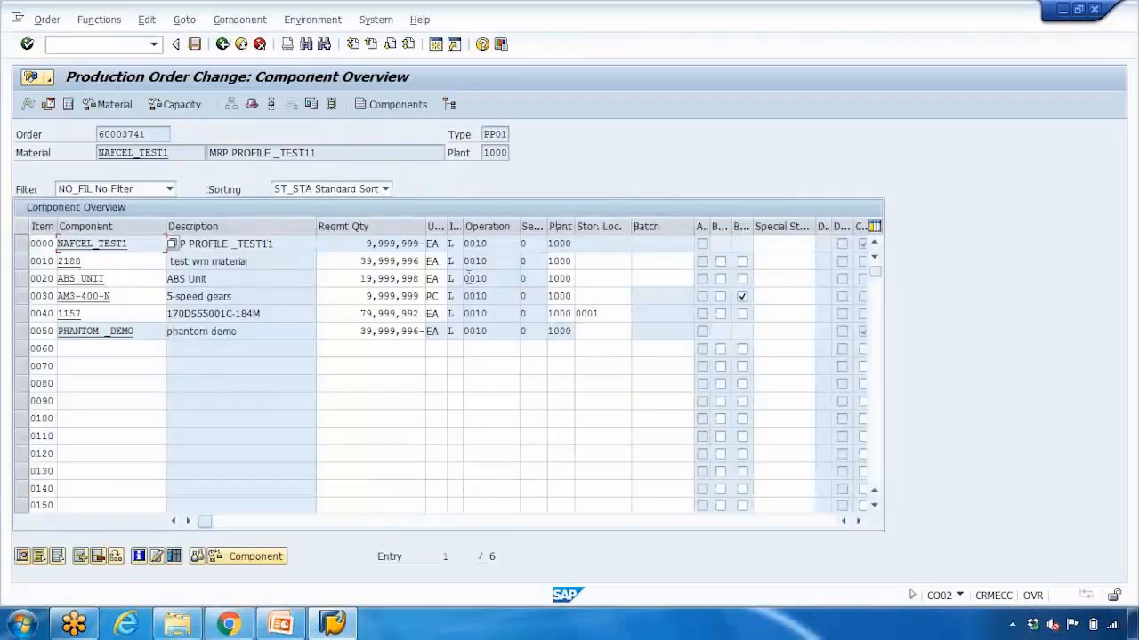
double_click(501, 245)
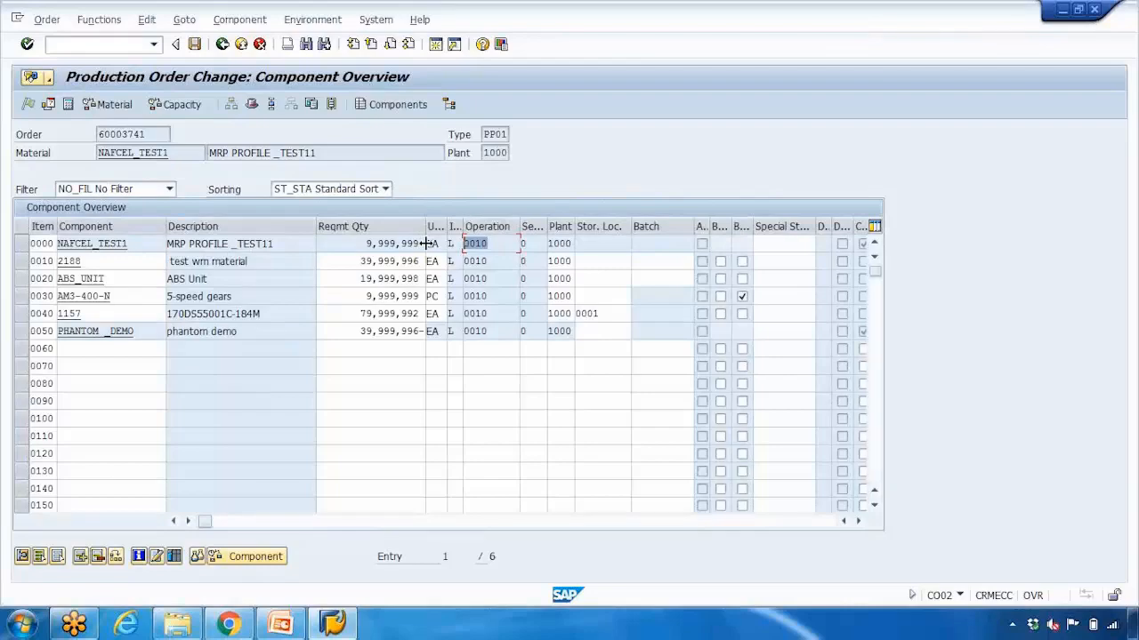
left_click(280, 622)
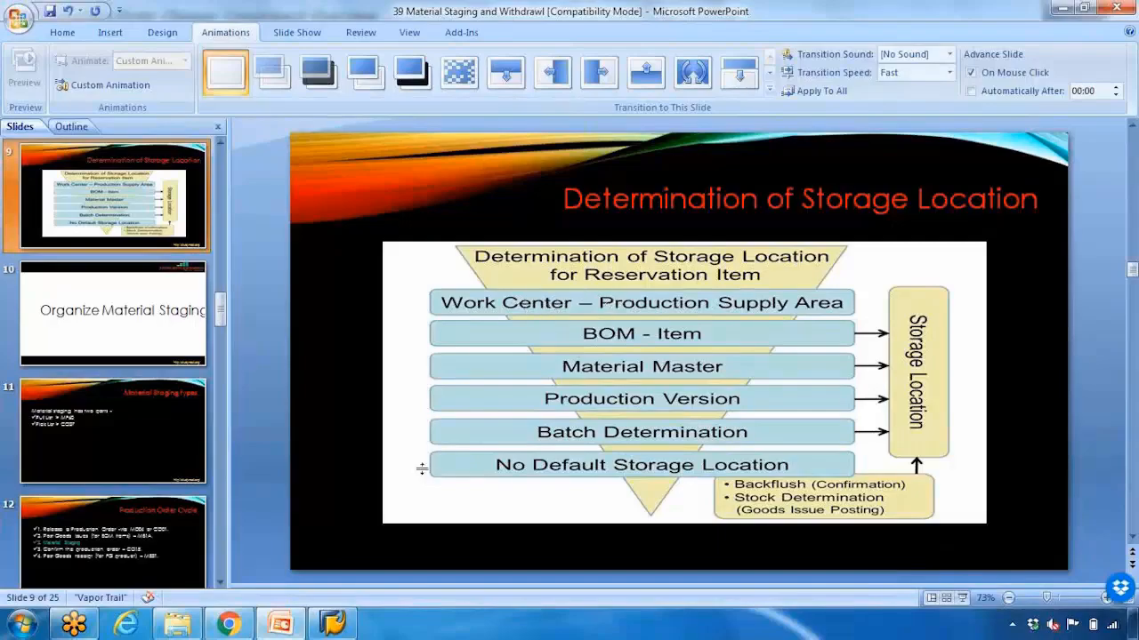
left_click(332, 622)
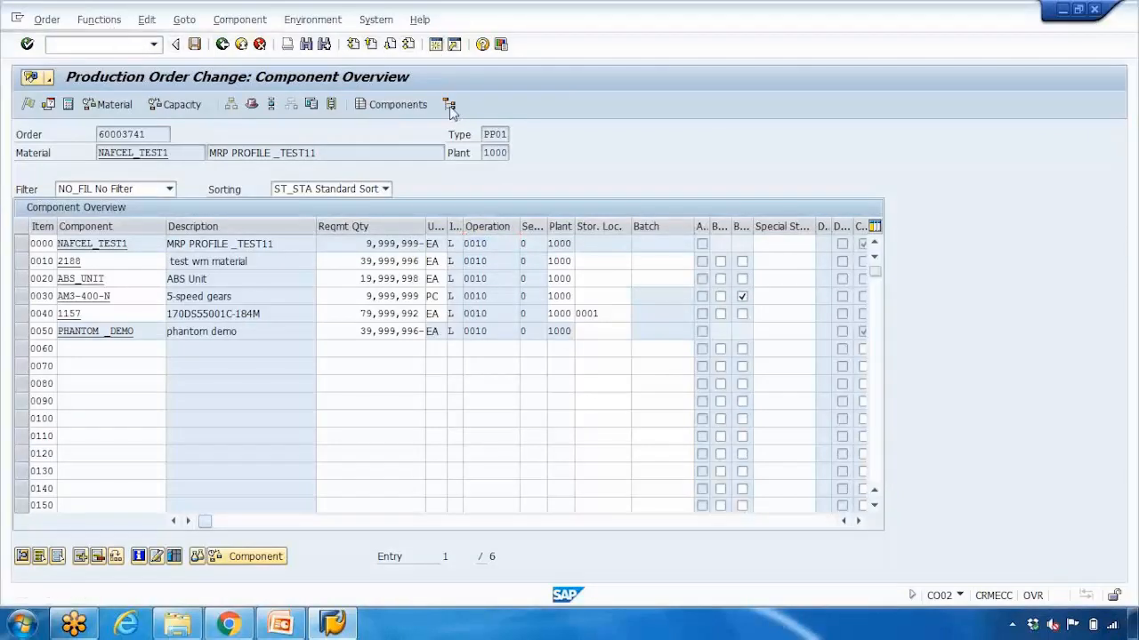
- Open work center WC_LOC_1 in plant 1000 for changing with transaction CR02 in a new SAP session
key("ctrl+n")
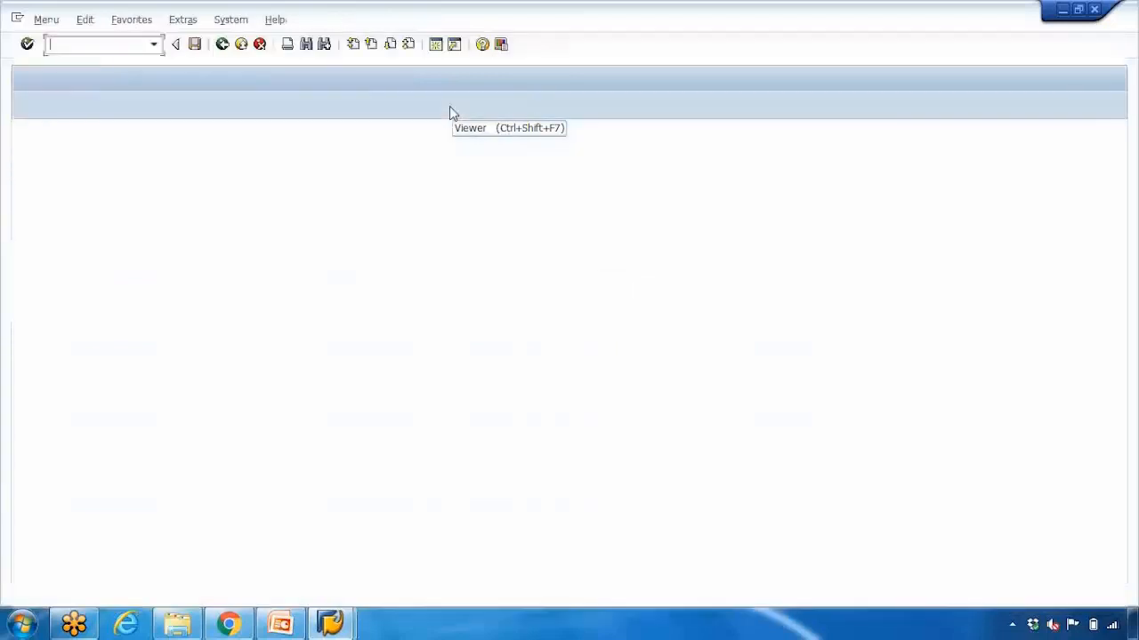
type("cr02")
key("Return")
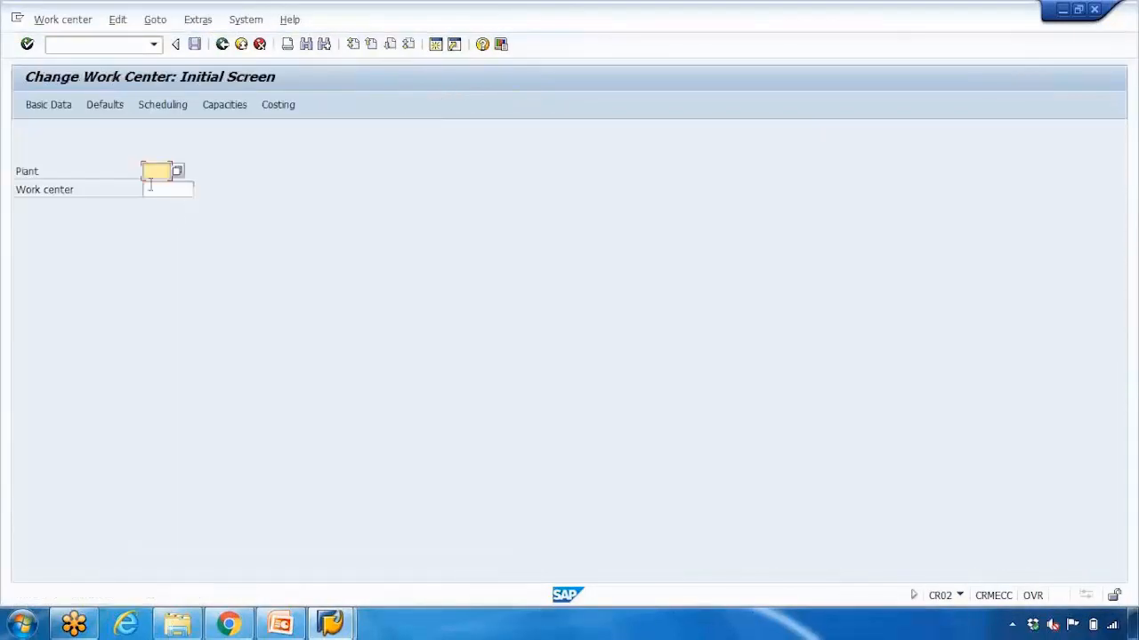
left_click(161, 172)
left_click(161, 186)
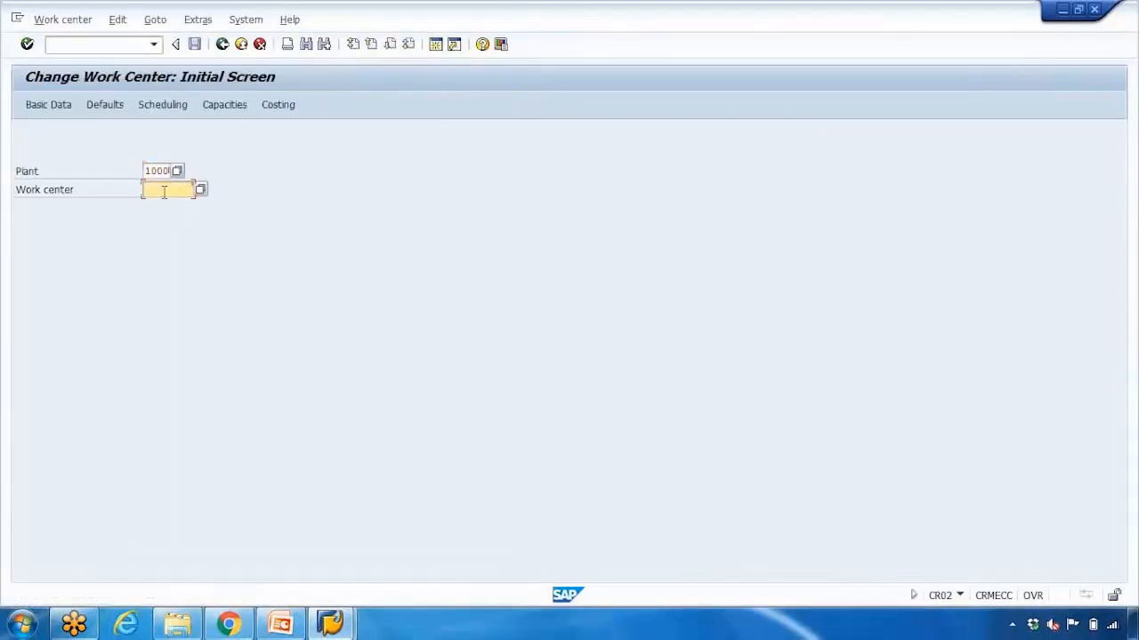
left_click(158, 191)
left_click(168, 204)
key("Return")
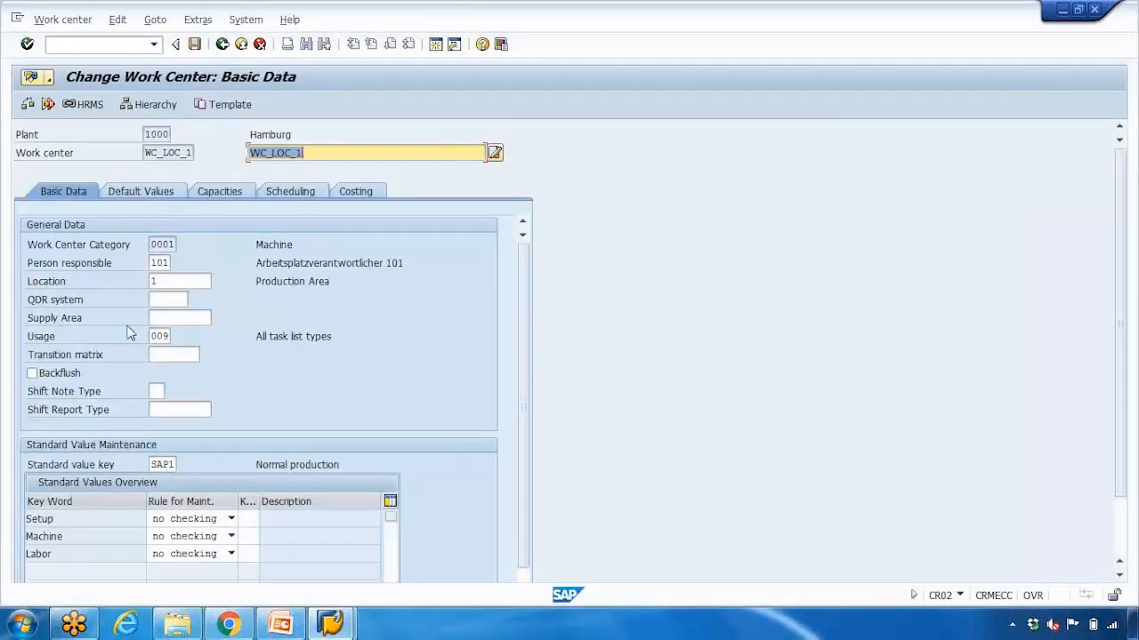
- Read the help text for the work center's Supply Area field and compare it with the storage location slide in PowerPoint before returning to SAP
left_click(163, 319)
left_click(64, 316)
left_click(180, 318)
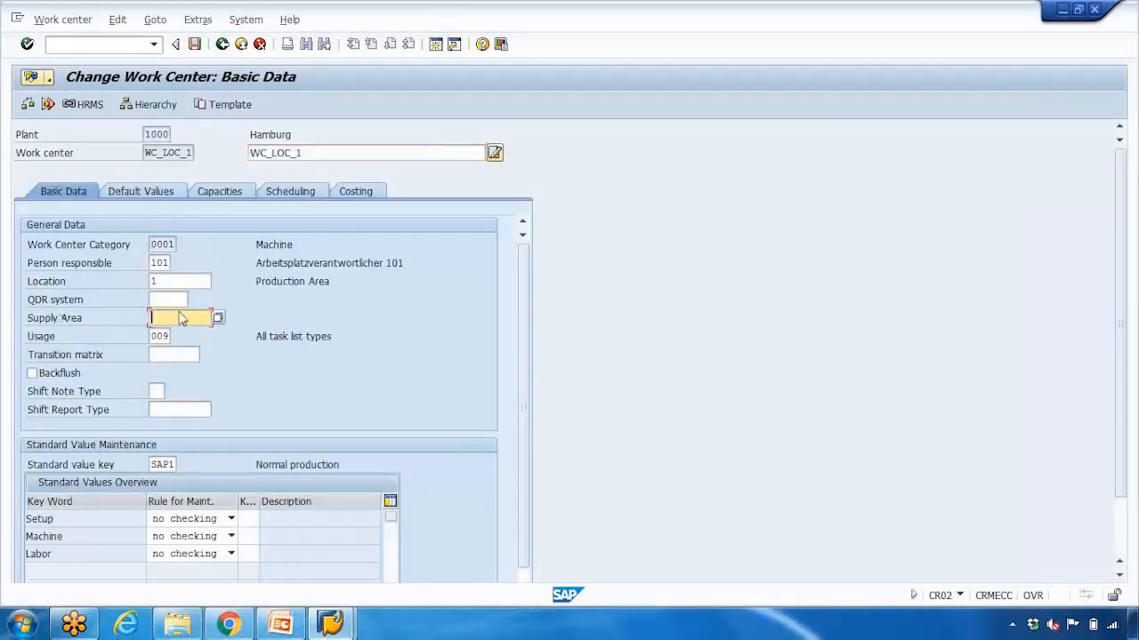
key("F1")
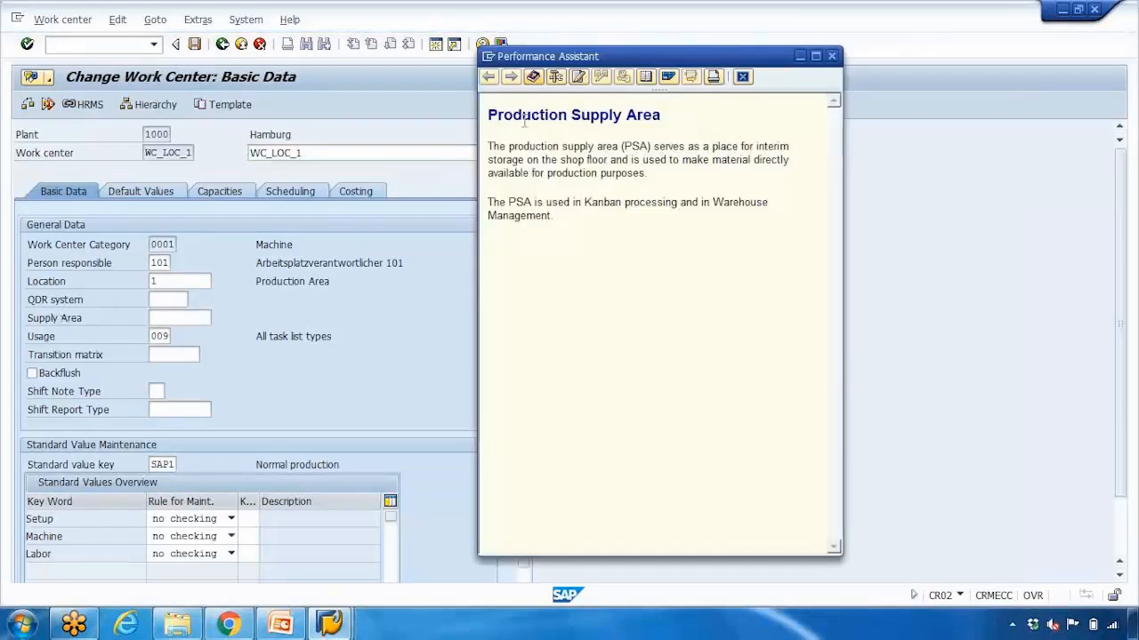
left_click_drag(524, 123, 617, 122)
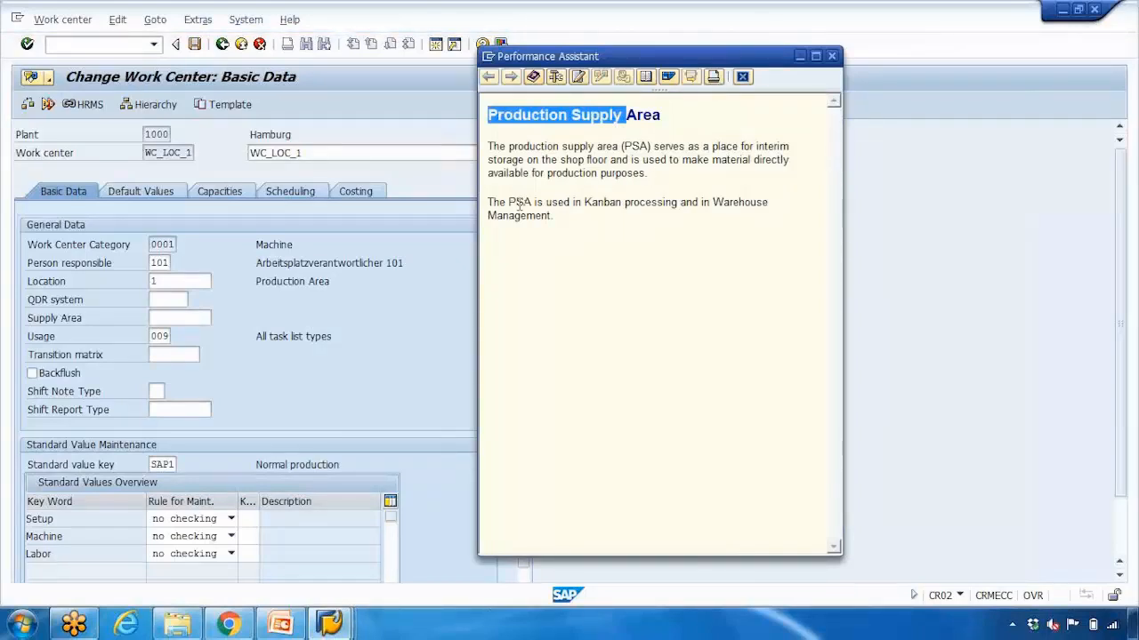
left_click_drag(491, 203, 554, 216)
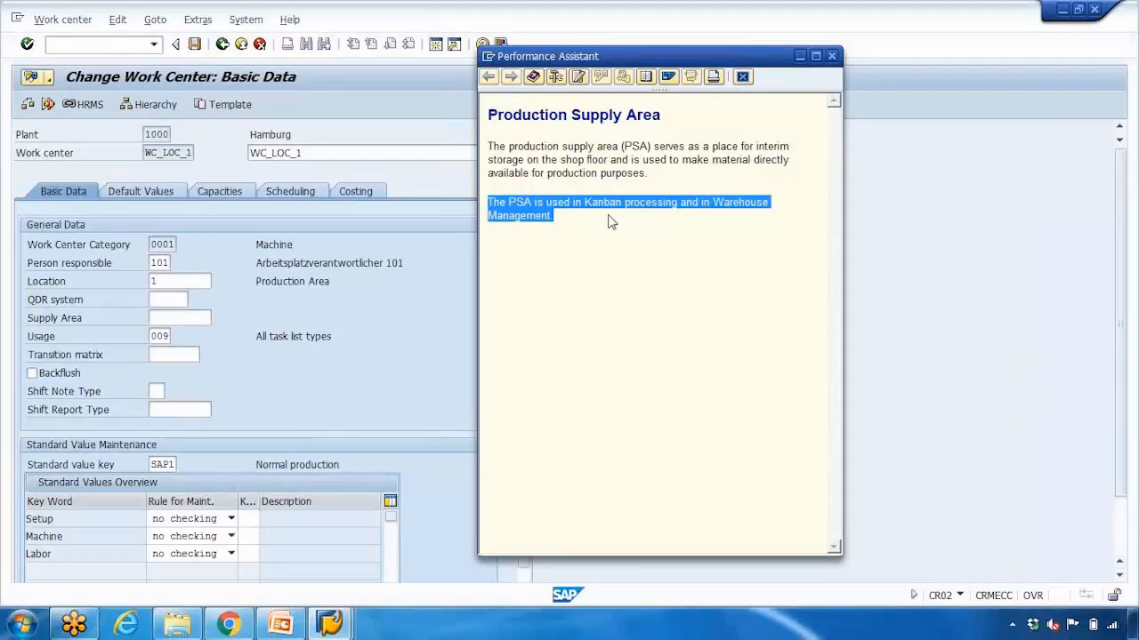
left_click(742, 76)
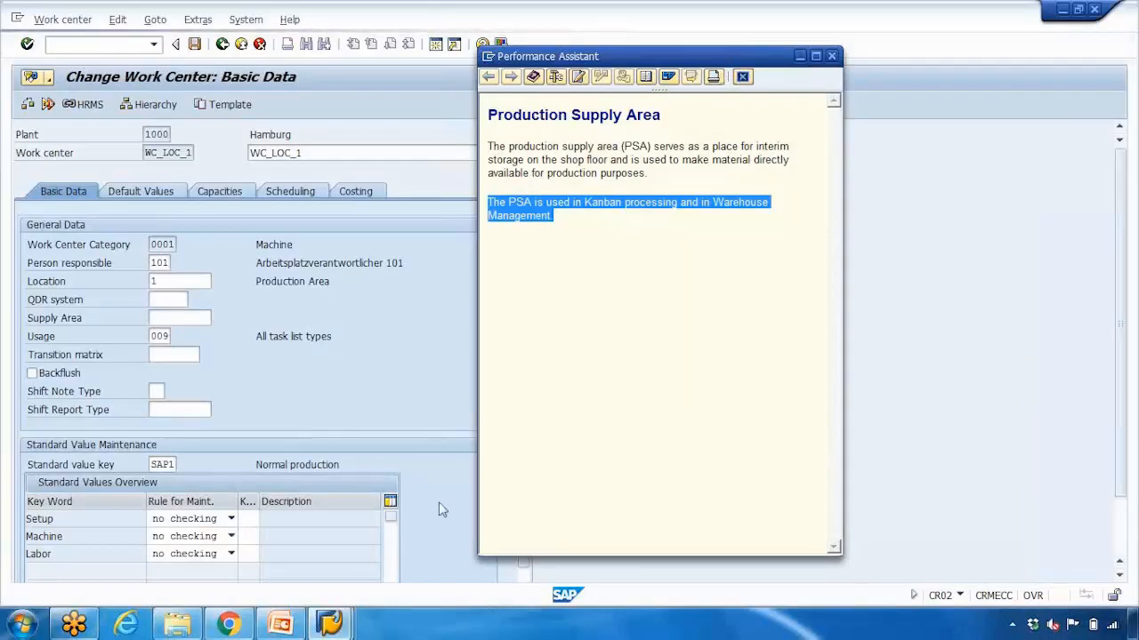
left_click(280, 624)
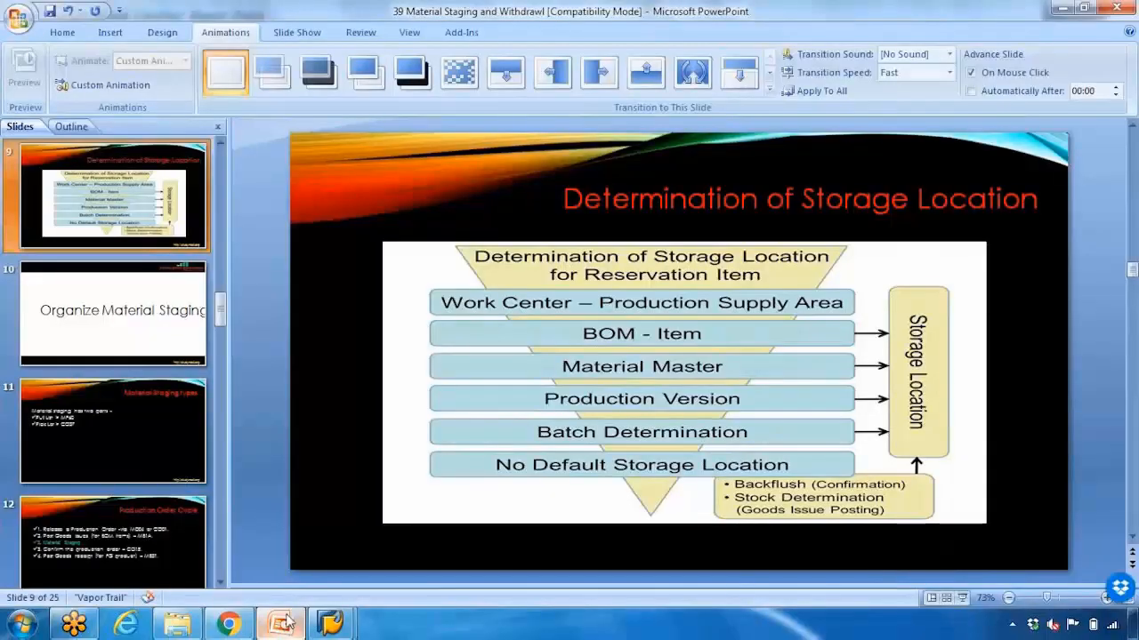
left_click(343, 623)
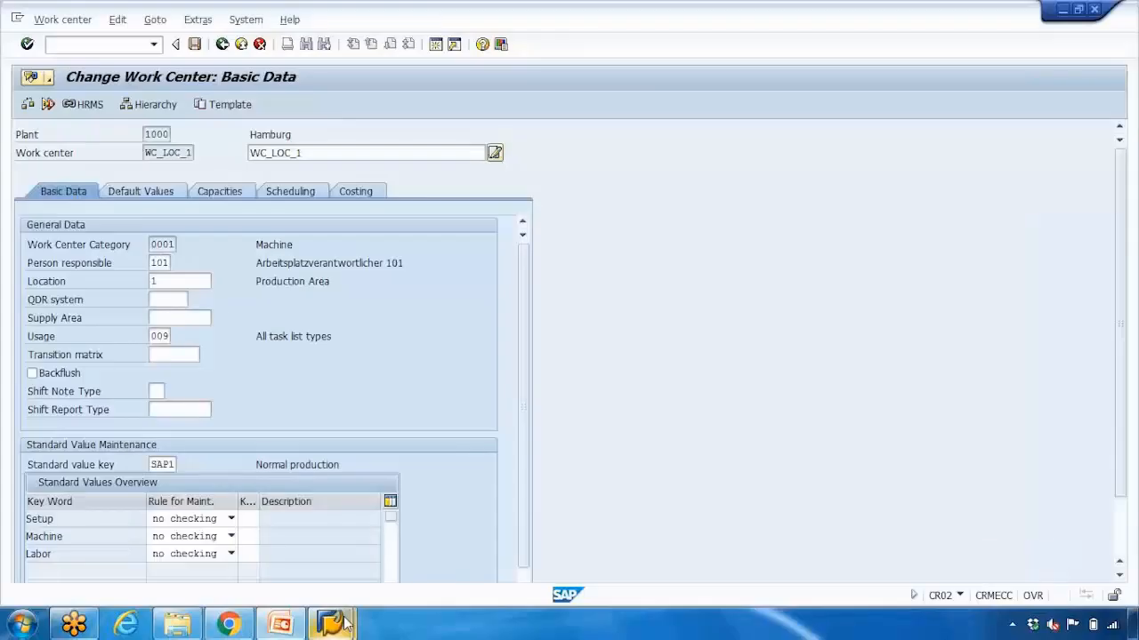
- Open the material BOM of material 2860 in plant 1000 for changing with transaction CS02
left_click(96, 54)
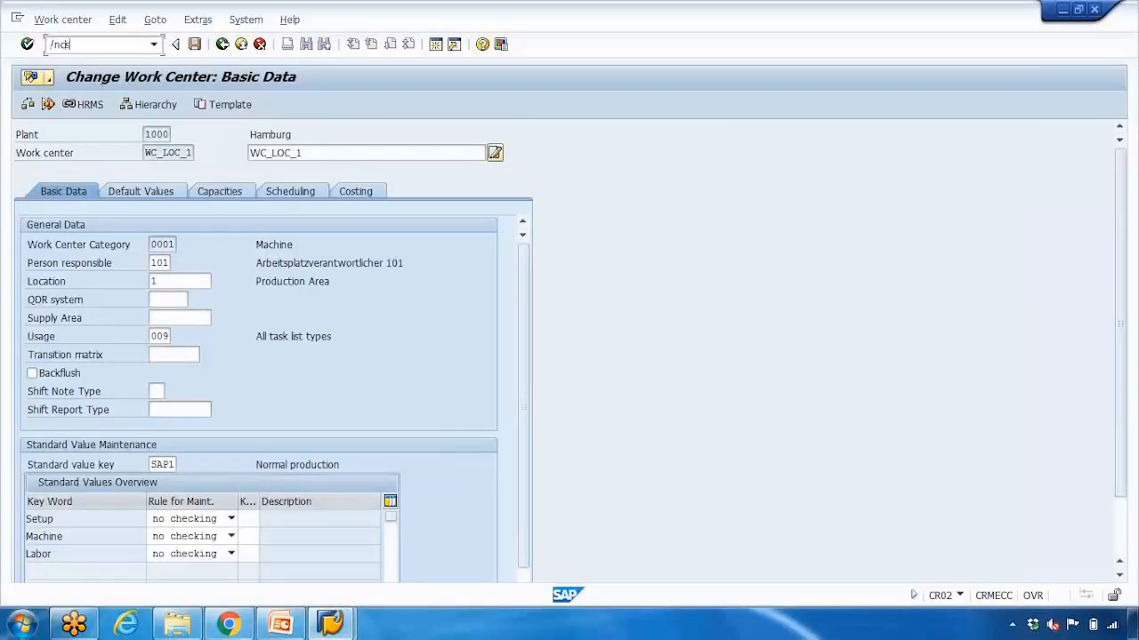
key("Return")
left_click(155, 171)
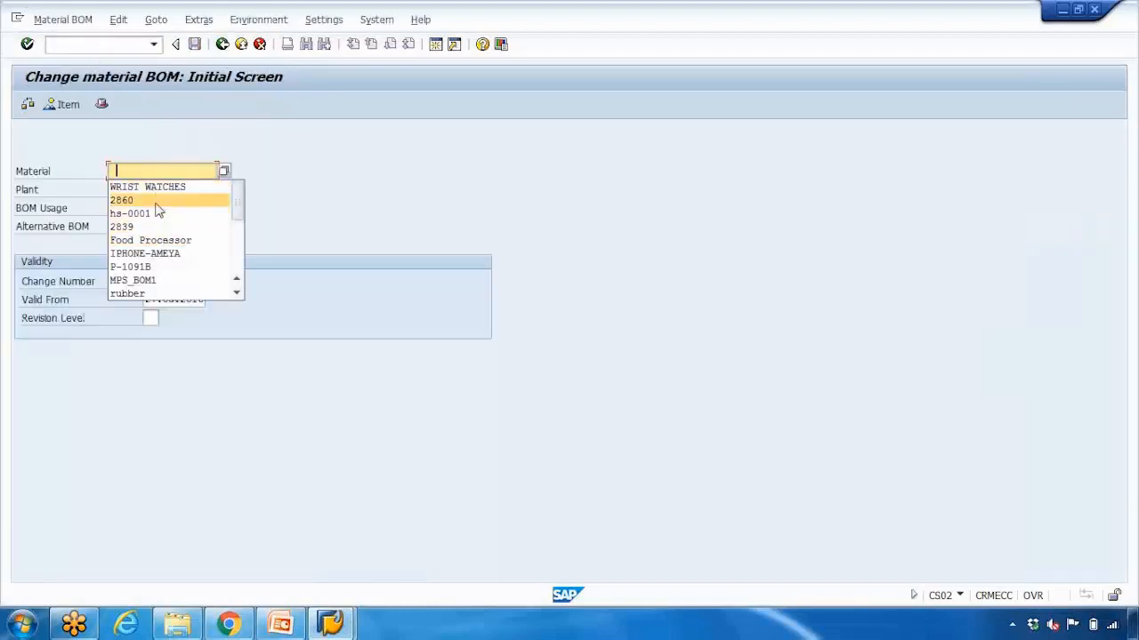
left_click(156, 201)
left_click(113, 207)
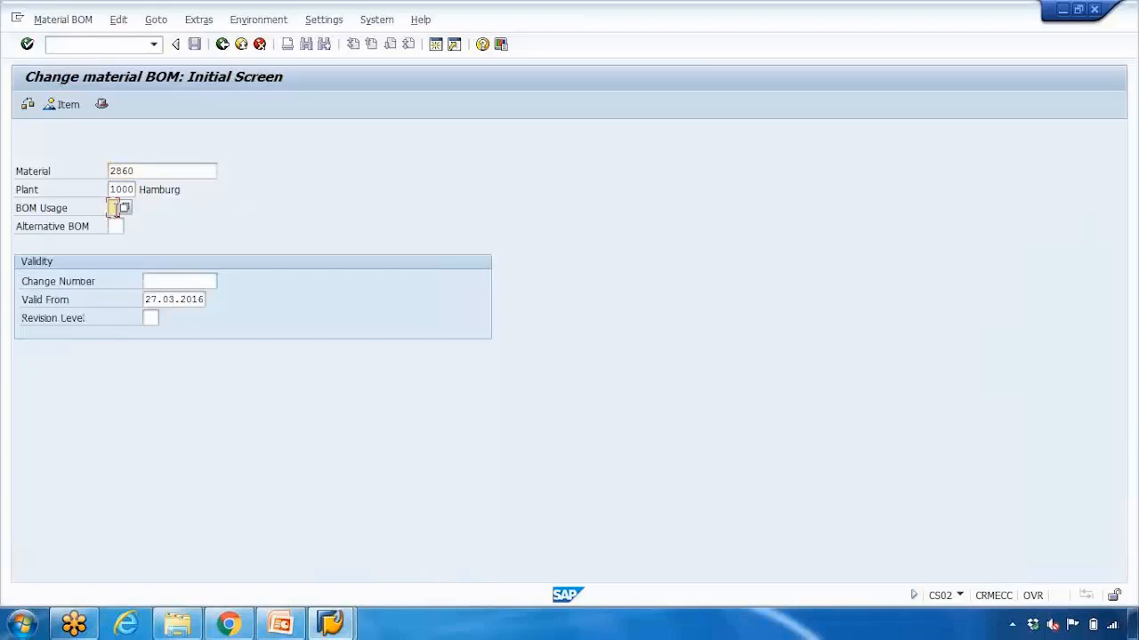
key("Return")
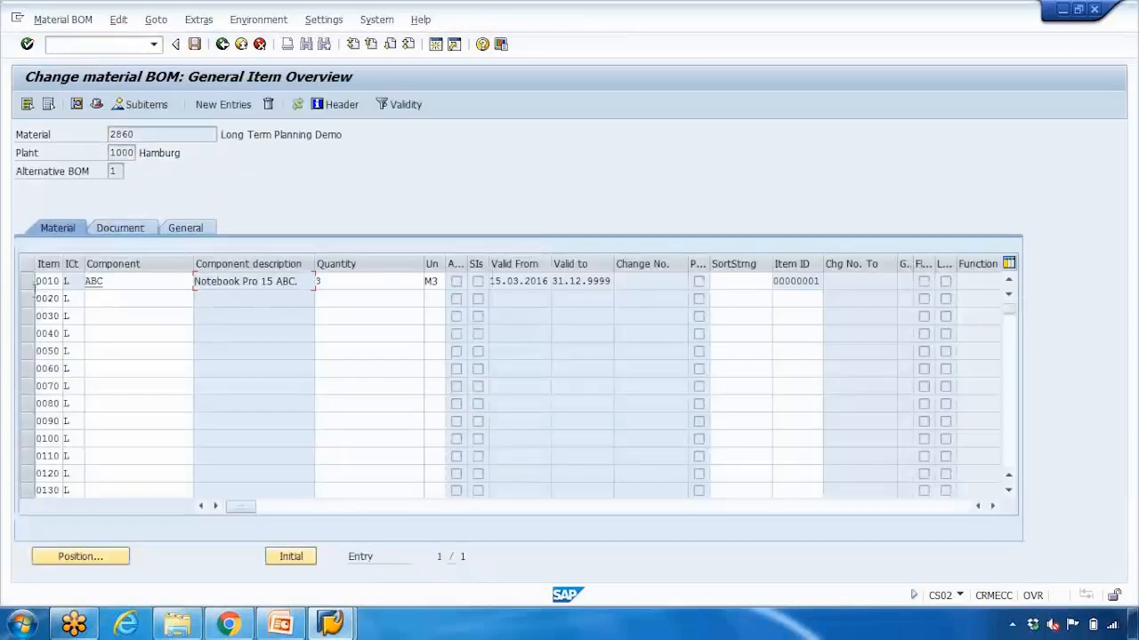
- Examine the production storage location setting of BOM item 0010 and compare it with the storage location slide in PowerPoint before returning to SAP
double_click(47, 281)
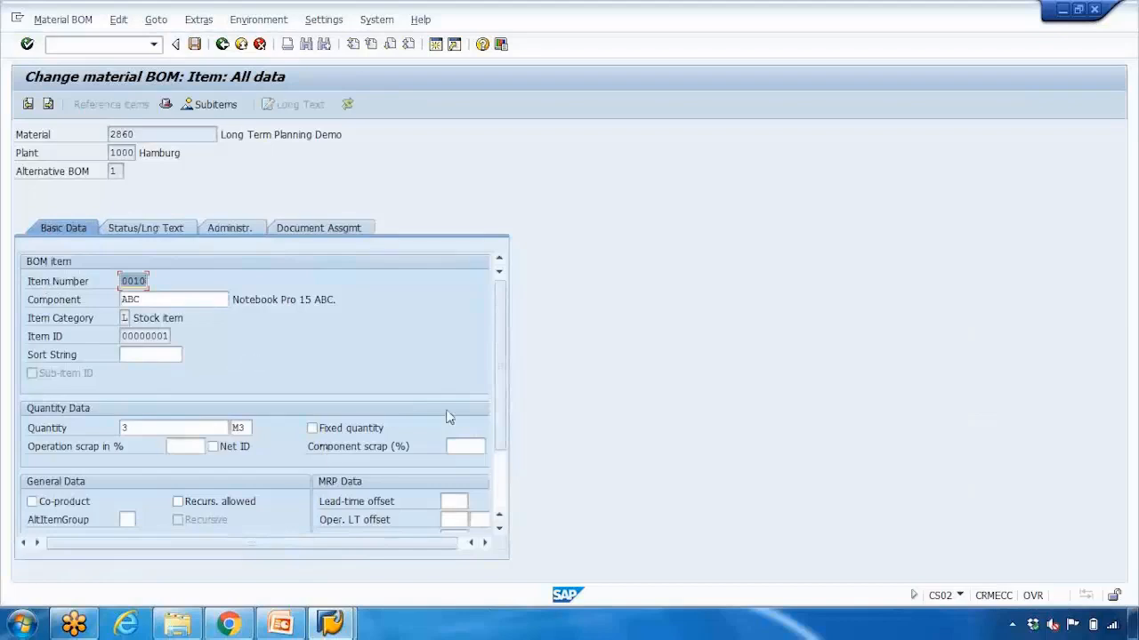
left_click_drag(498, 407, 504, 443)
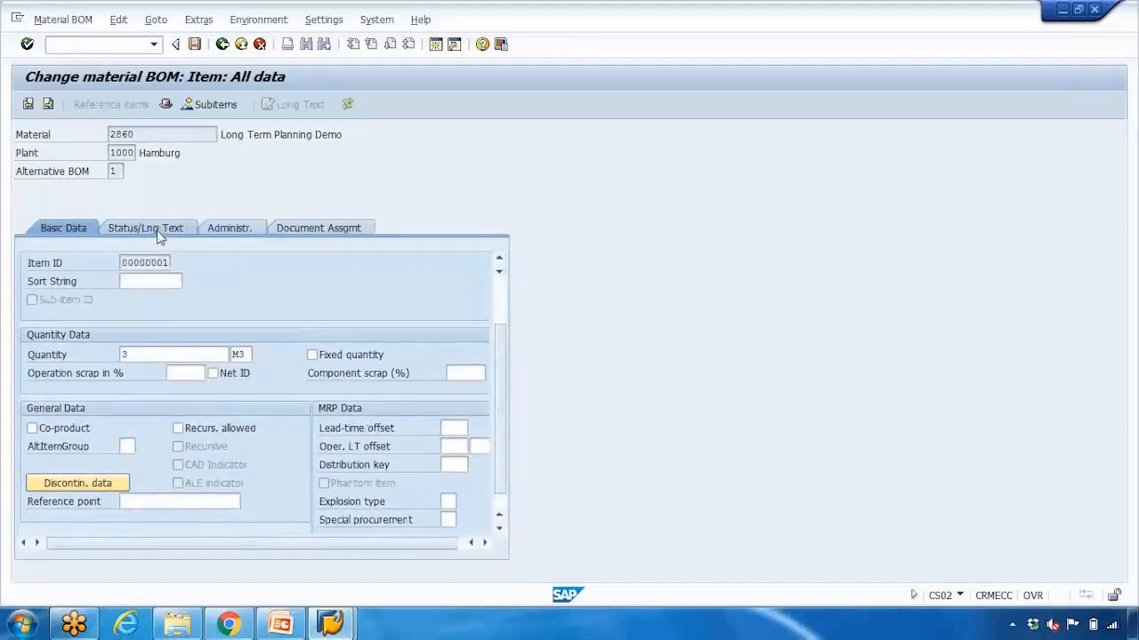
left_click(158, 233)
scroll(514, 485, "down", 1)
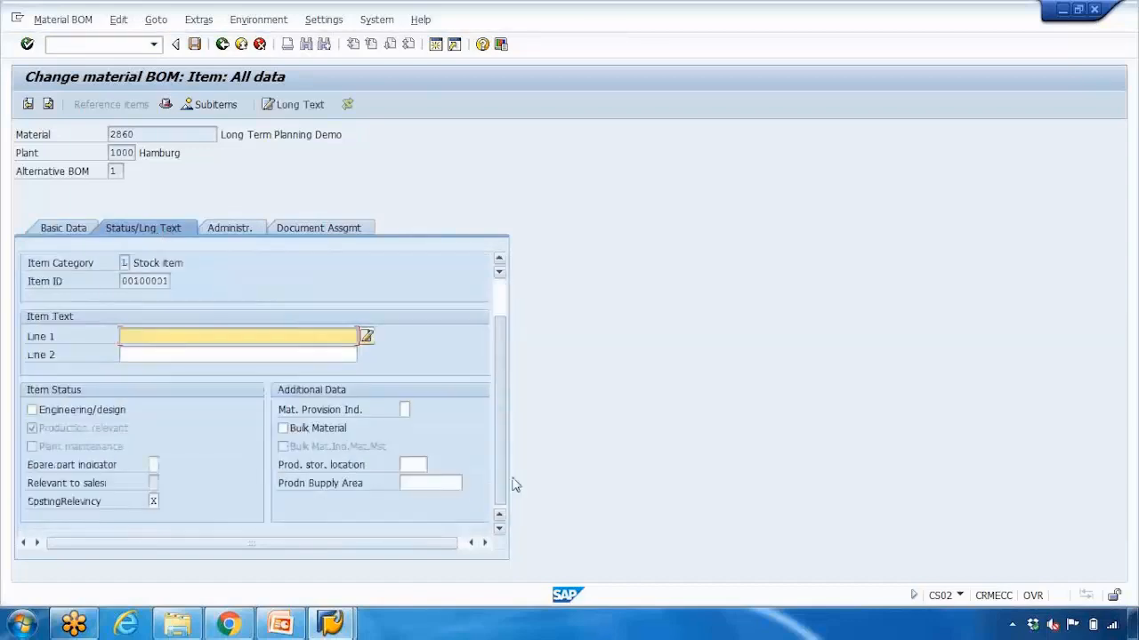
left_click(404, 464)
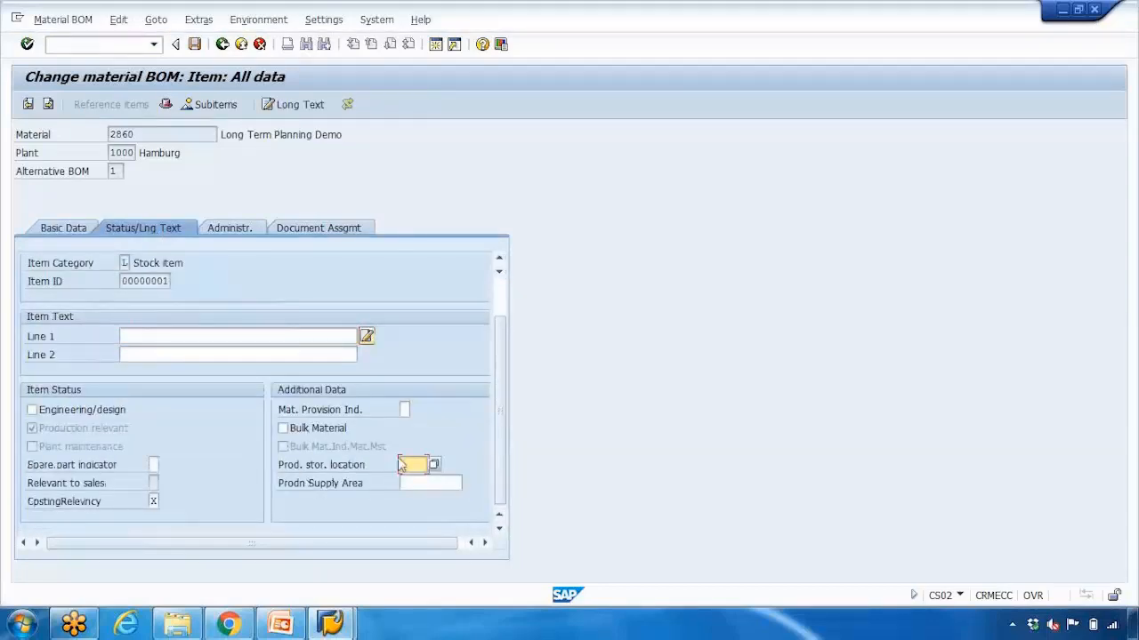
left_click(433, 467)
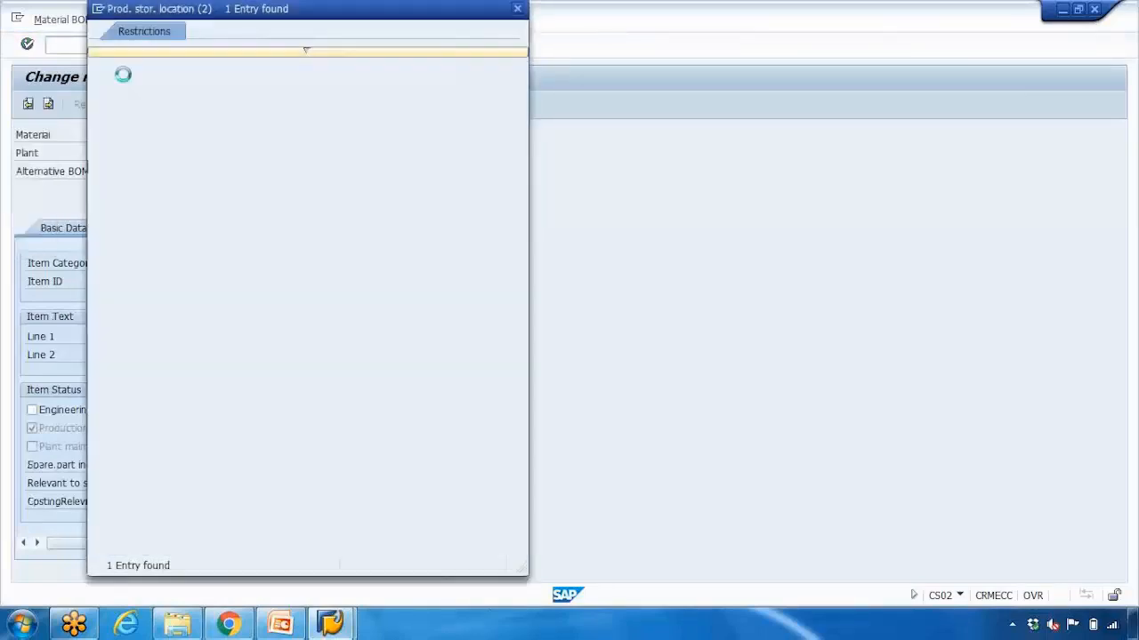
left_click(280, 623)
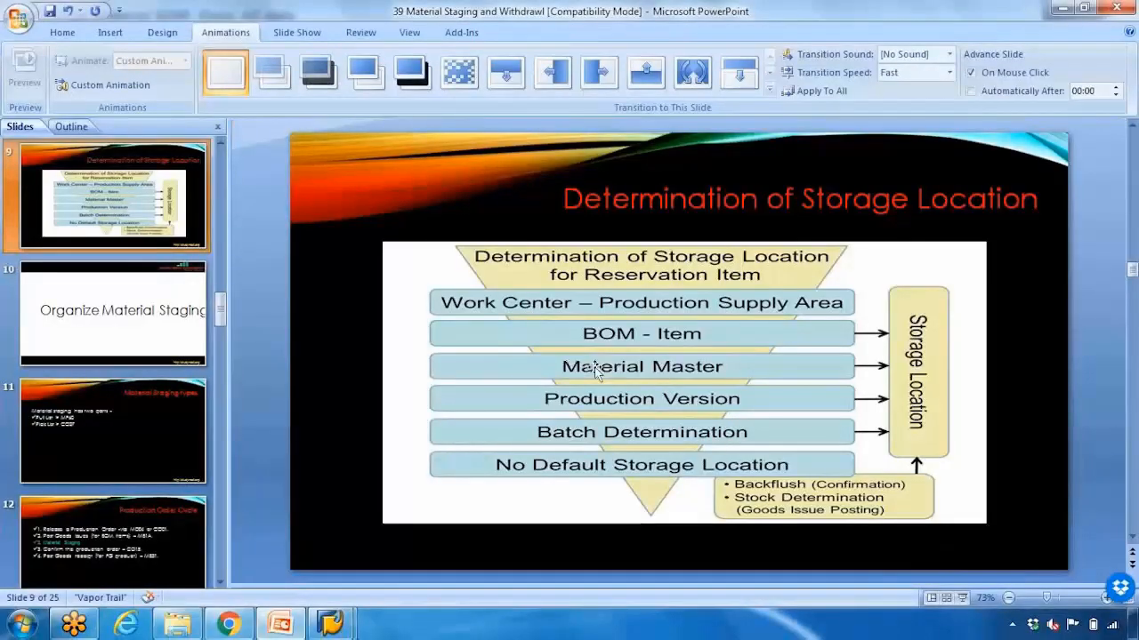
left_click(330, 623)
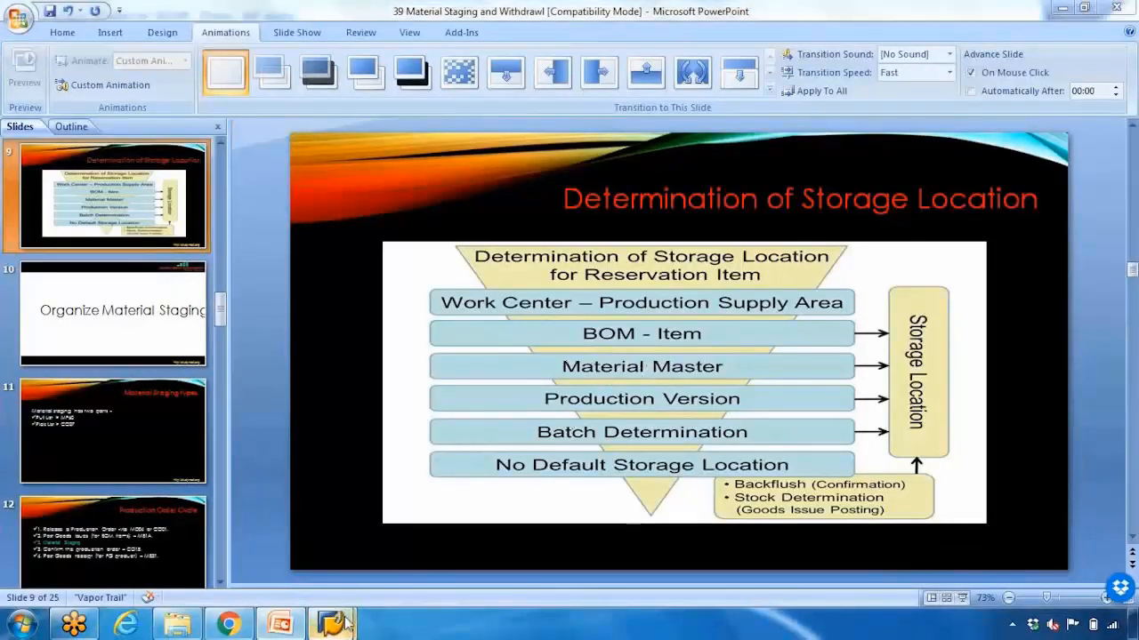
- Open material MPS_BOM1 for changing in plant 1000 and storage location 0001 with transaction MM02
left_click(90, 48)
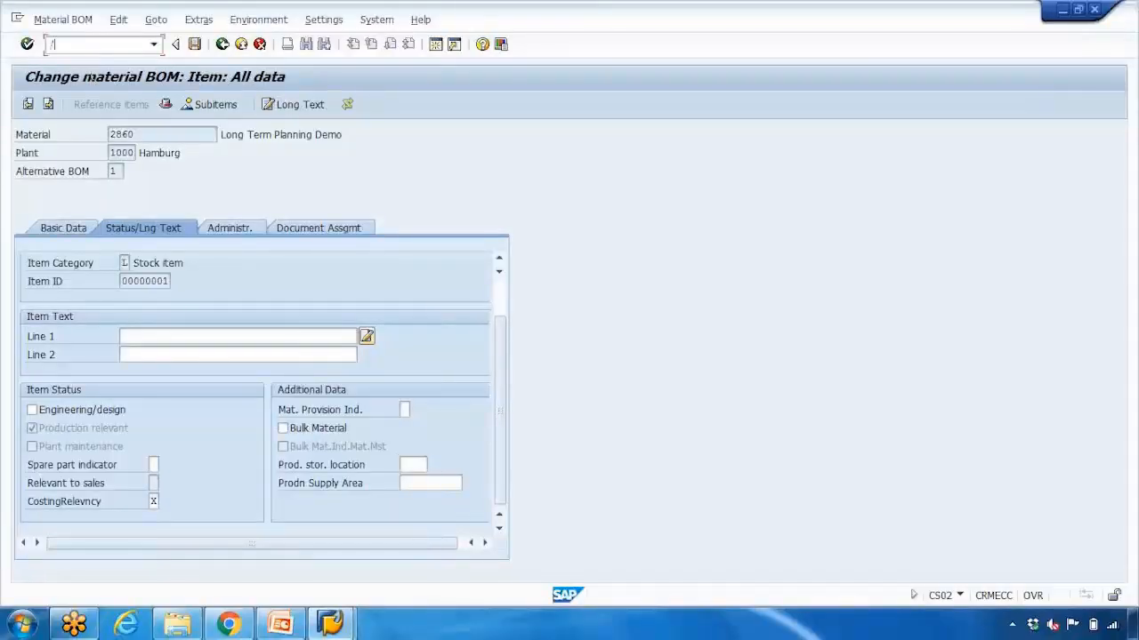
type("/nmm02")
key("Return")
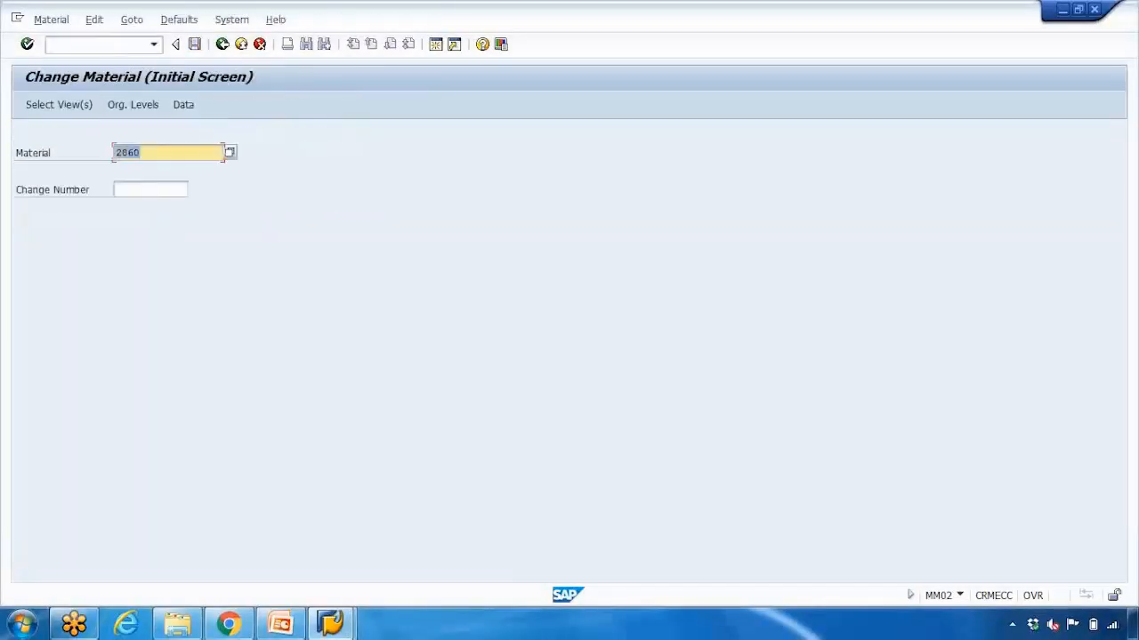
key("BackSpace")
key("Down")
key("Return")
key("Return")
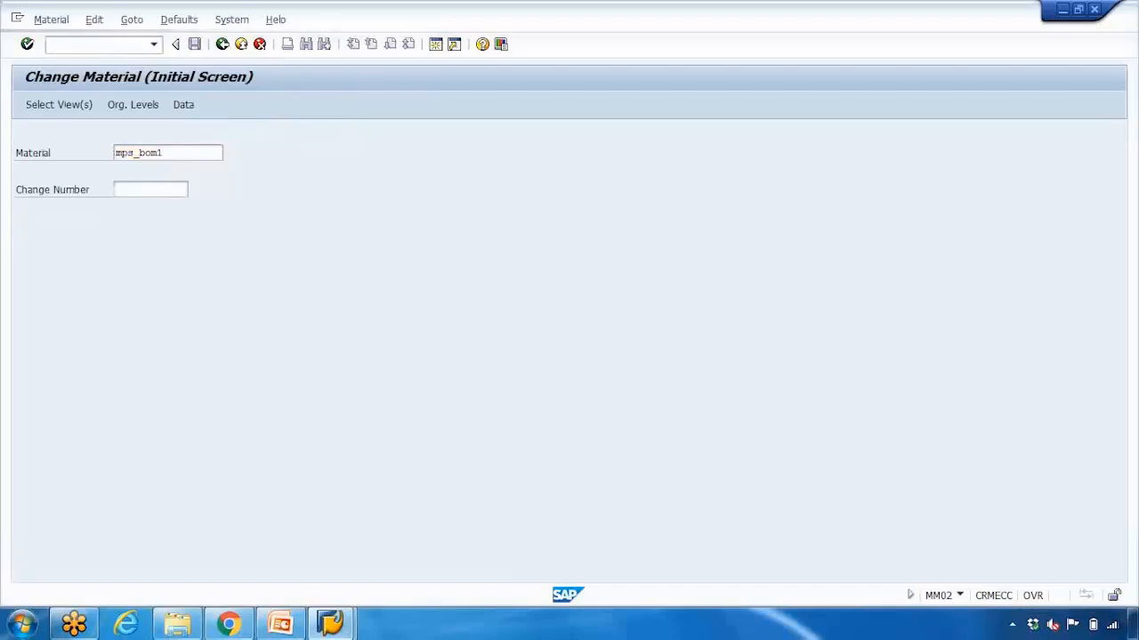
key("Return")
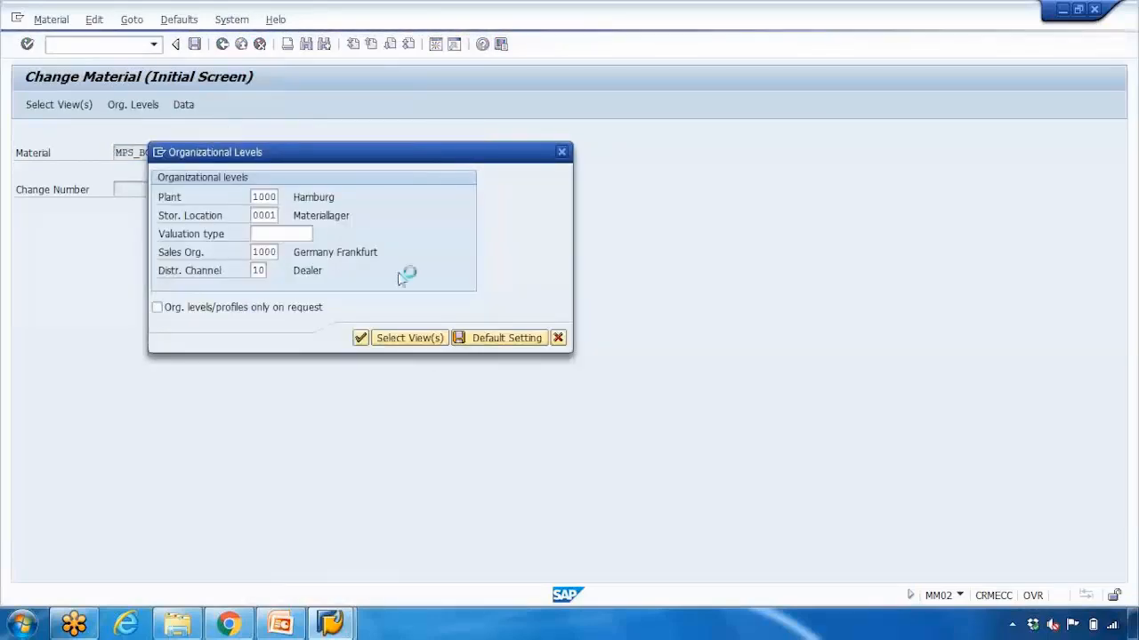
- Examine the allowed production storage locations in the Work scheduling view of MPS_BOM1, and compare the setting with the storage location slide in PowerPoint
left_click(525, 135)
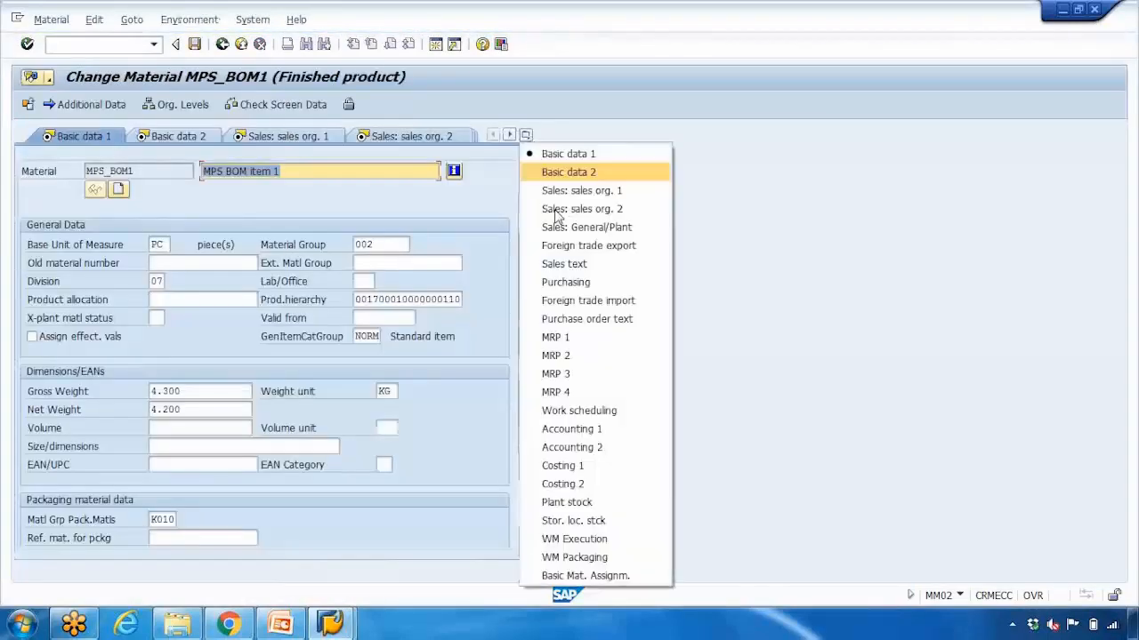
left_click(604, 409)
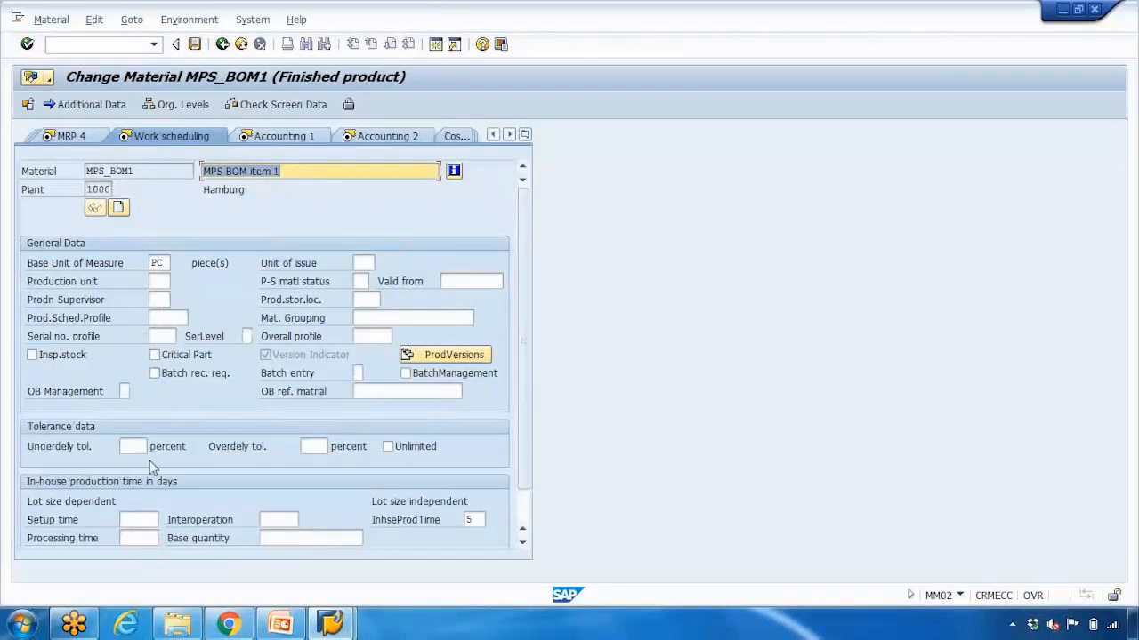
left_click(365, 299)
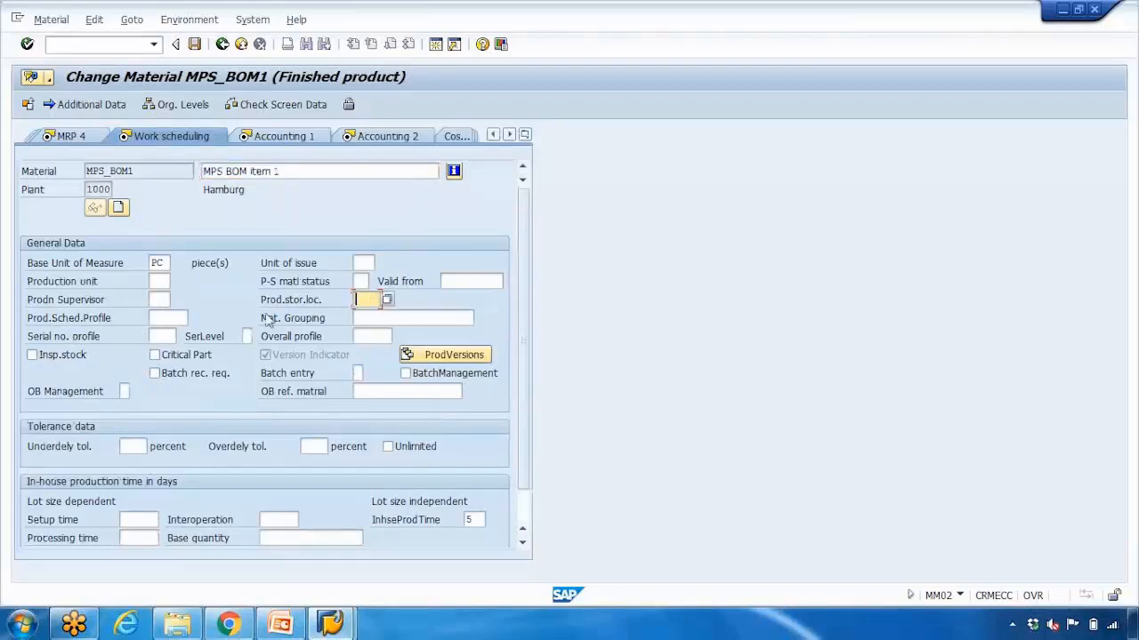
left_click(454, 355)
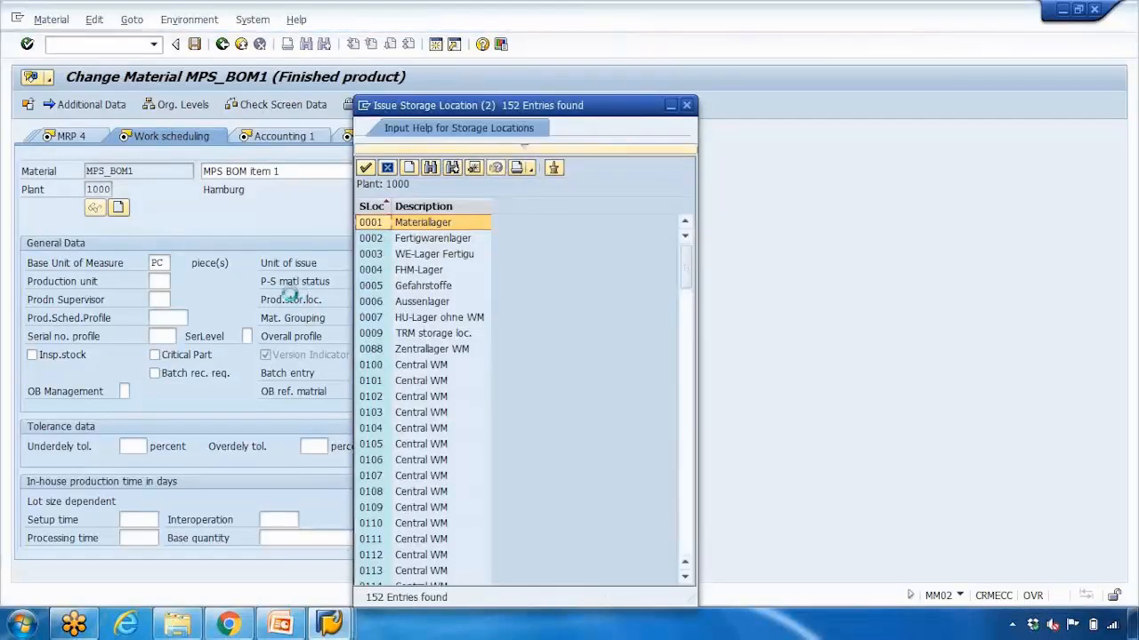
left_click(389, 172)
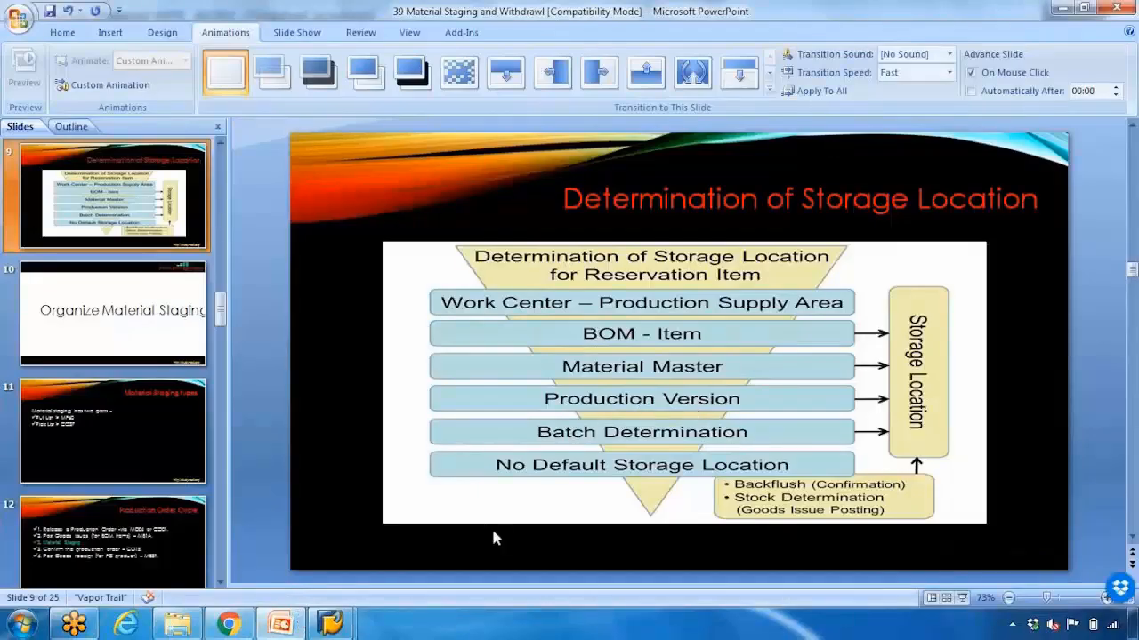
- Return to SAP and examine the issue storage location setting in the details of production version 0001 from the MRP 4 view
mouse_move(331, 623)
left_click(423, 562)
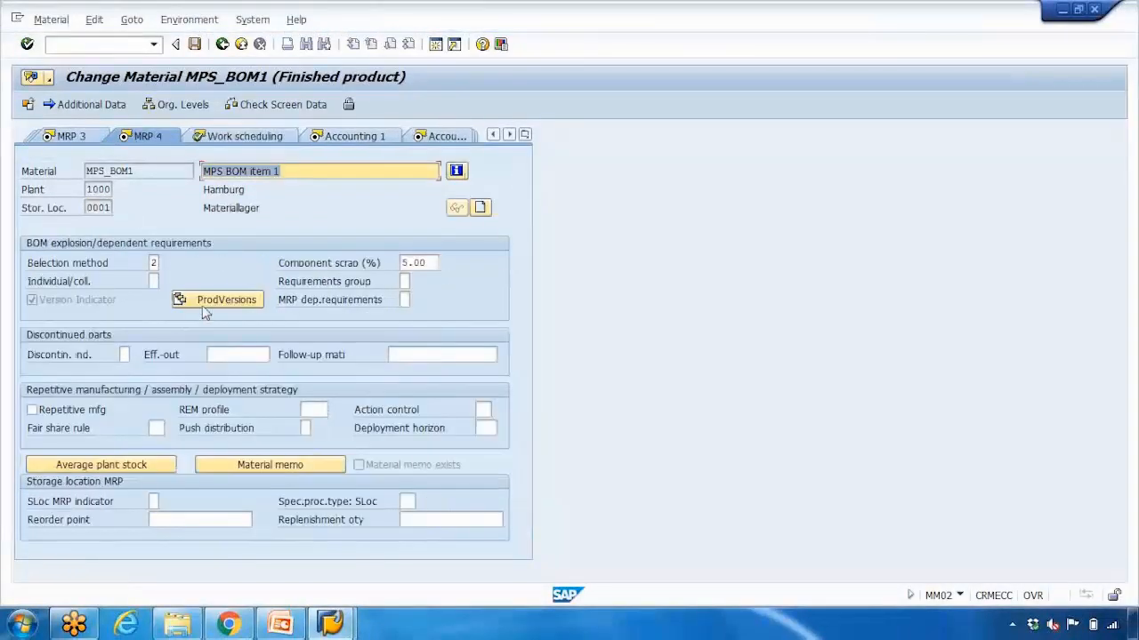
left_click(217, 300)
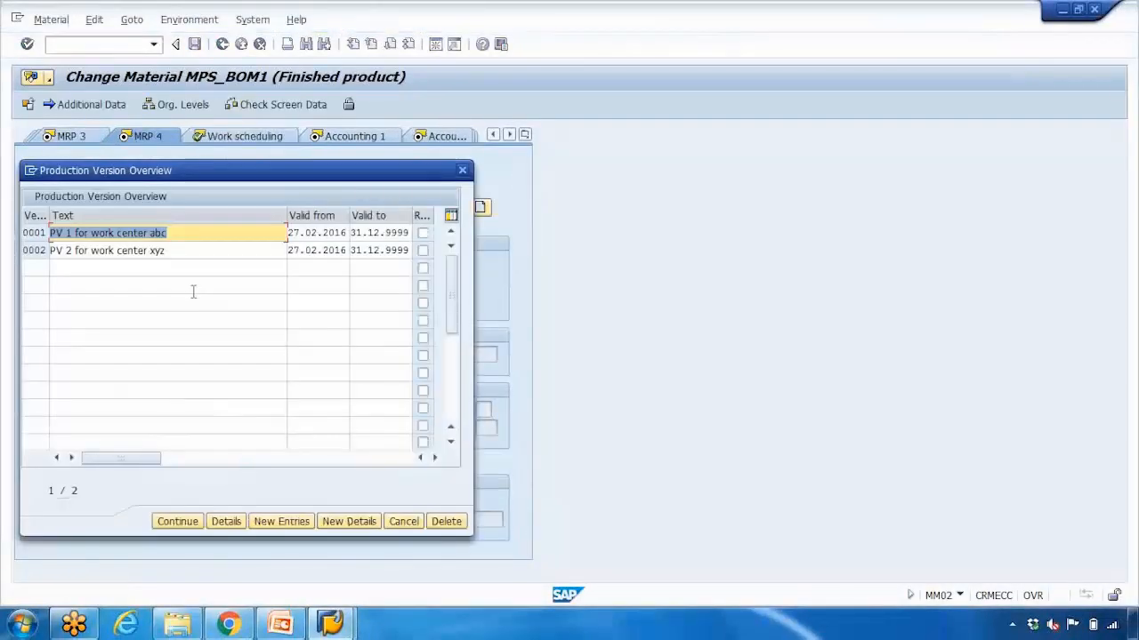
double_click(153, 236)
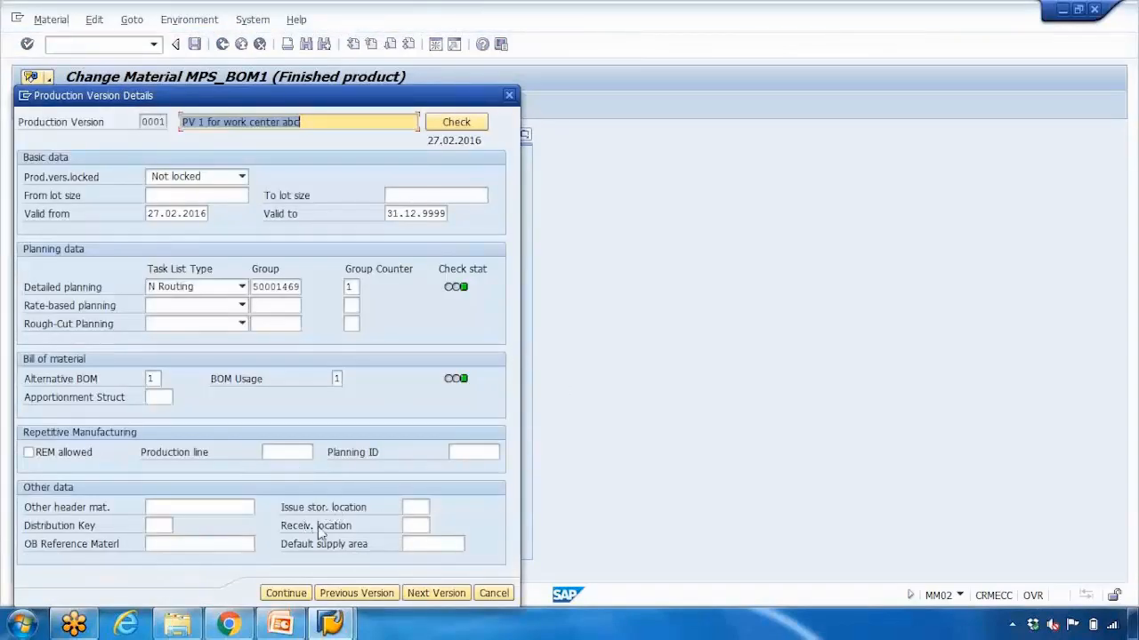
left_click(291, 509)
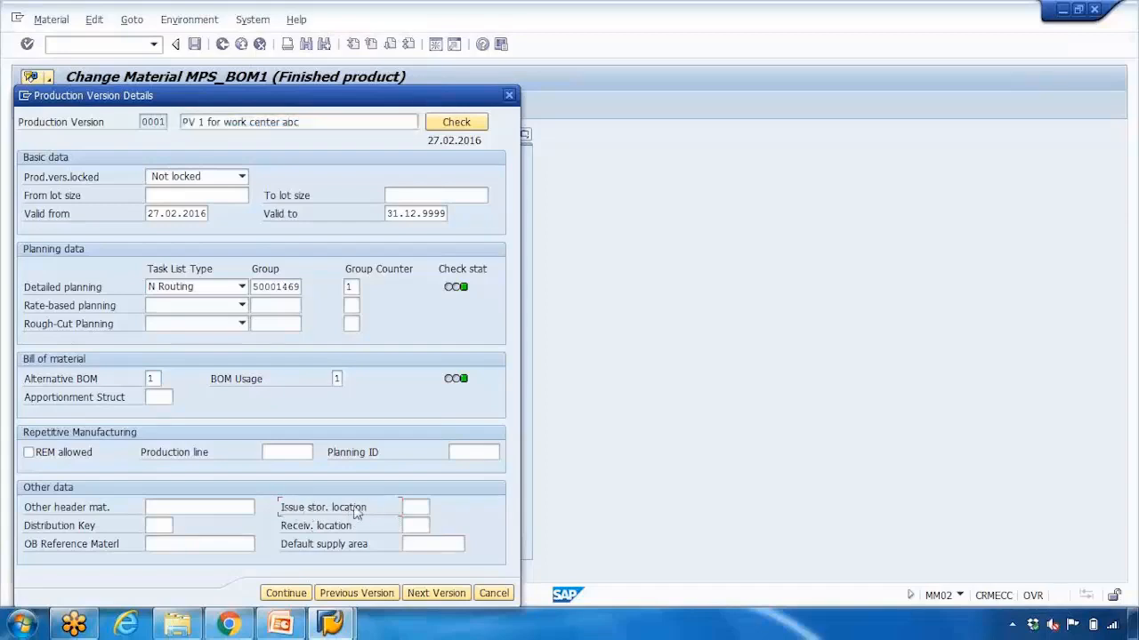
left_click(412, 507)
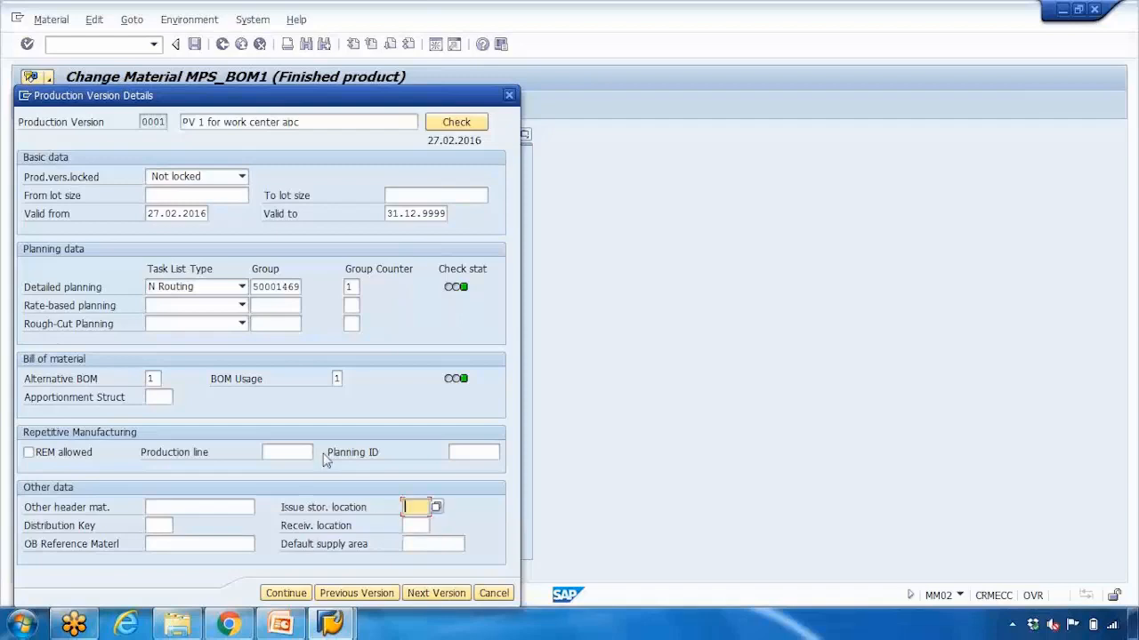
- Close the production version details and present the storage location slide as a full-screen slide show in PowerPoint
left_click(509, 95)
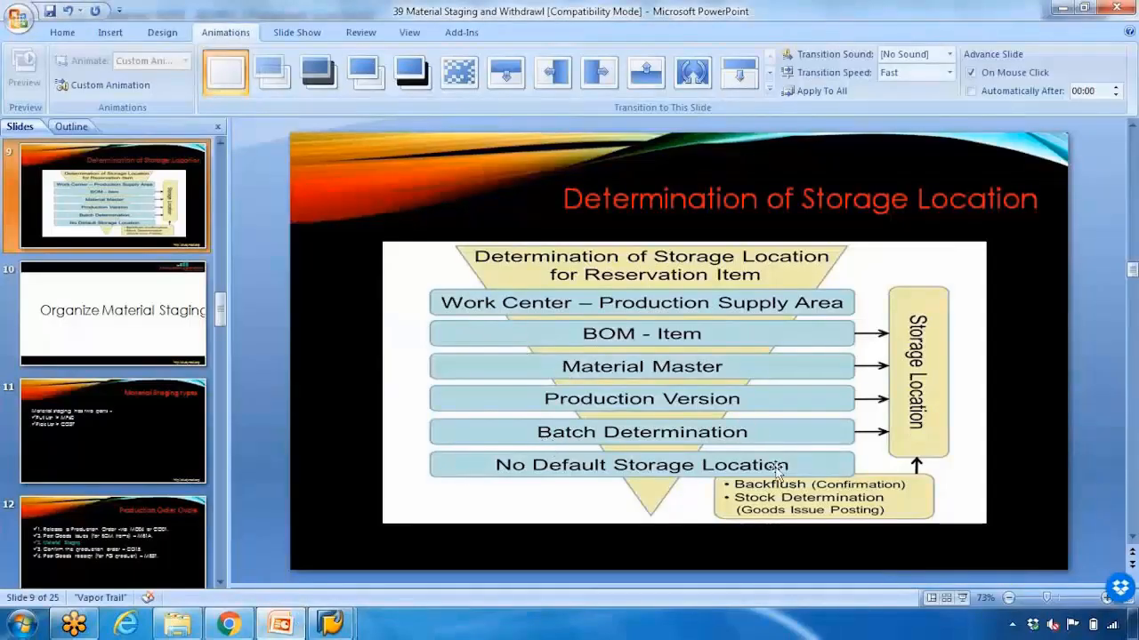
left_click(960, 598)
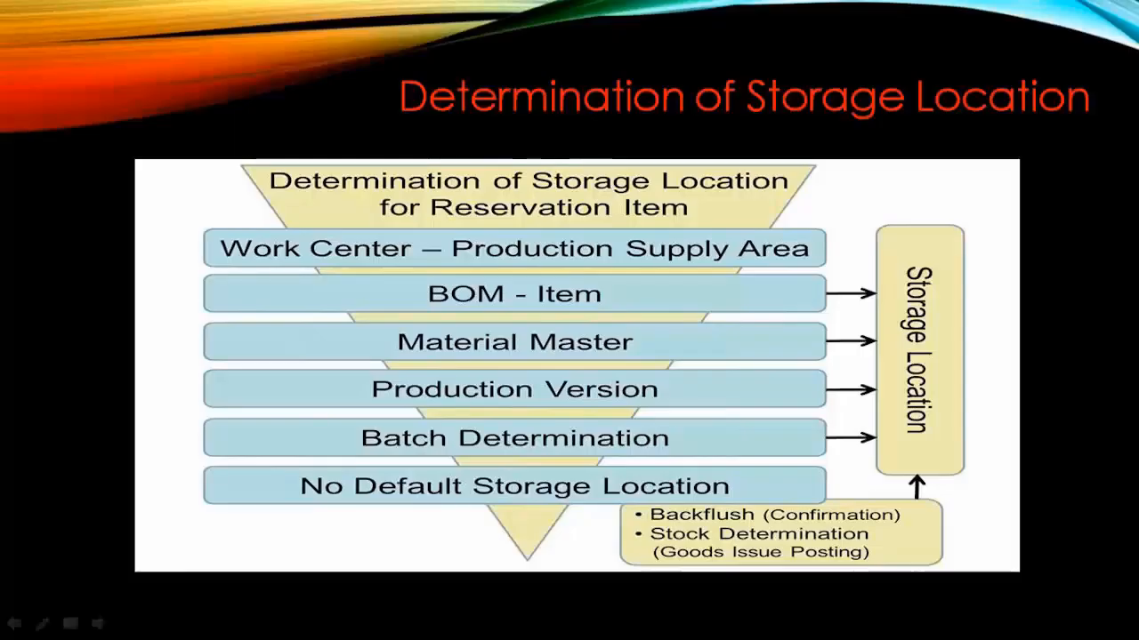